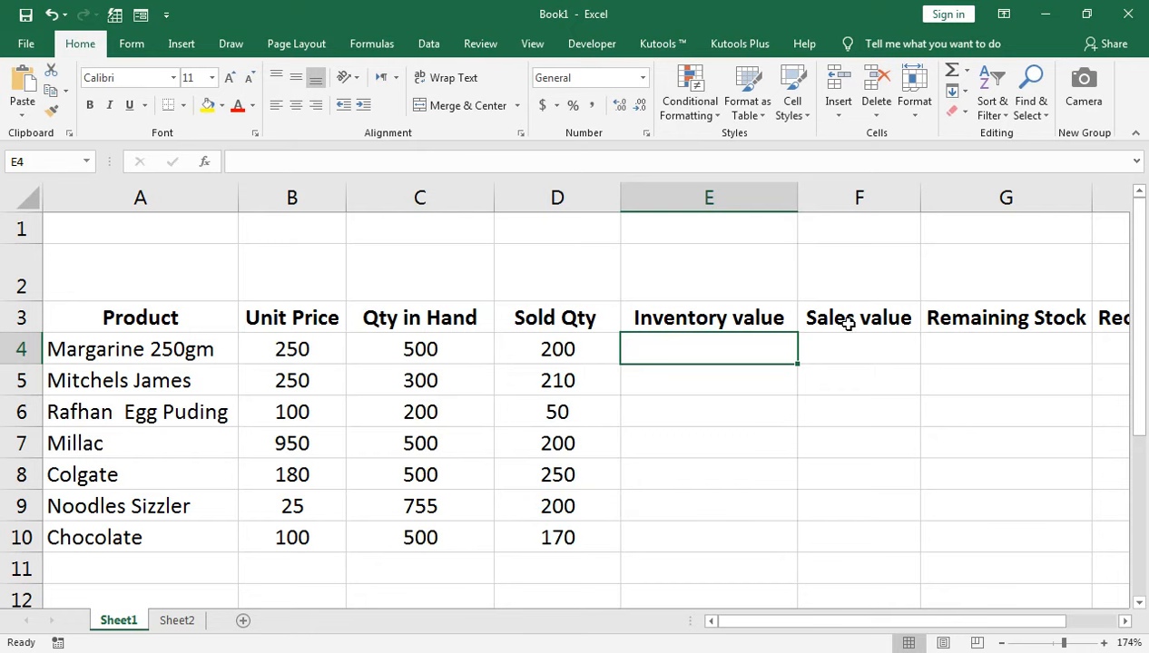
Review the stock table's columns from Product through Reorder Status and the first product's price and quantities.
click(1126, 620)
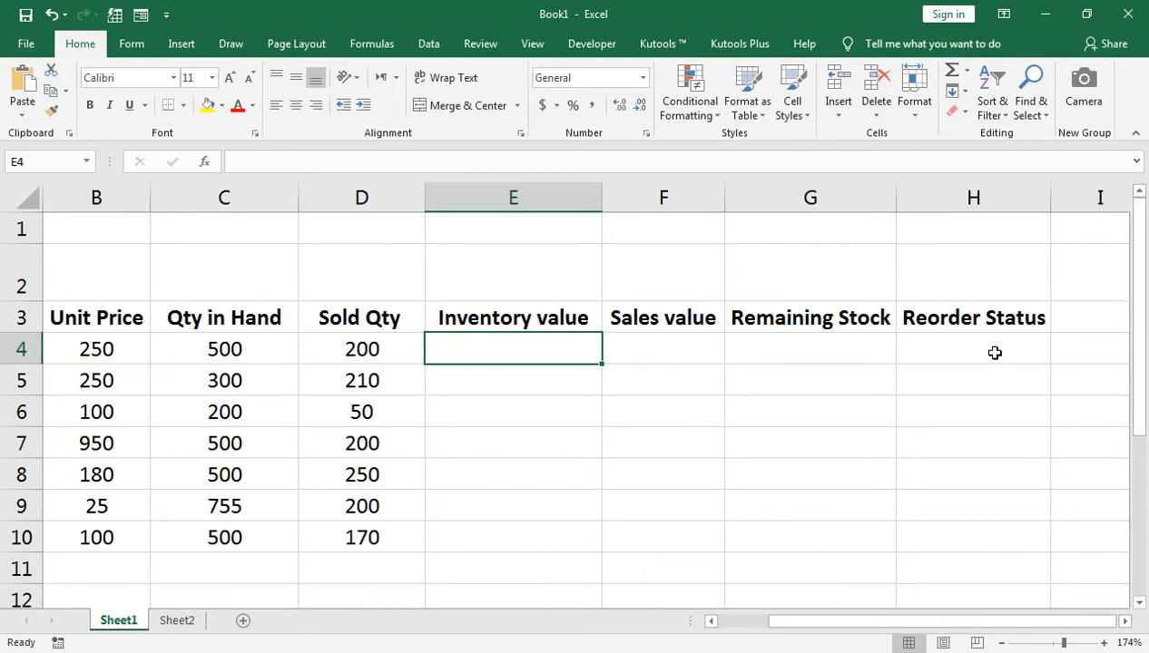
key(Left)
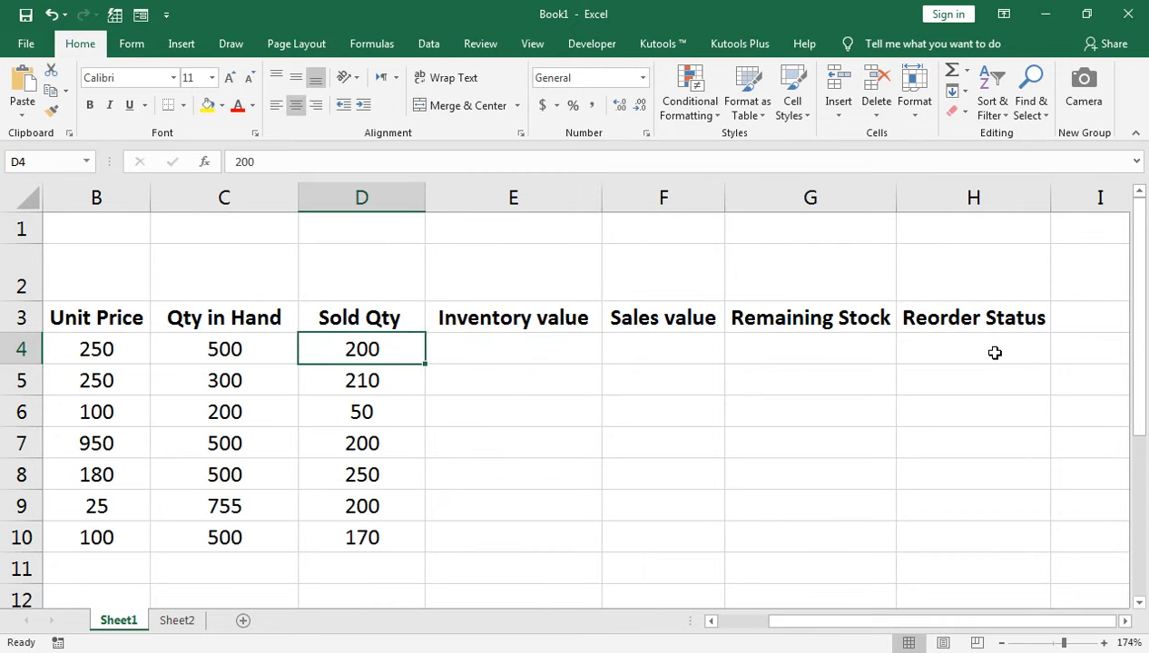
key(Left)
key(Left)
key(Left)
key(Right)
key(Right)
key(Right)
key(Right)
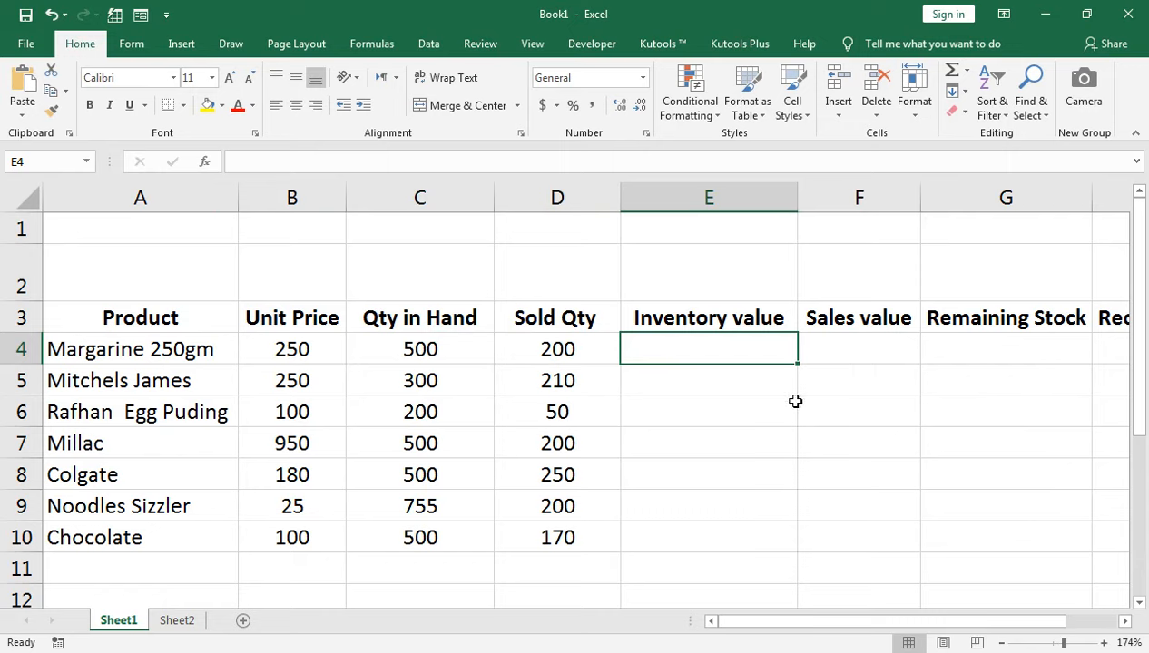
click(396, 340)
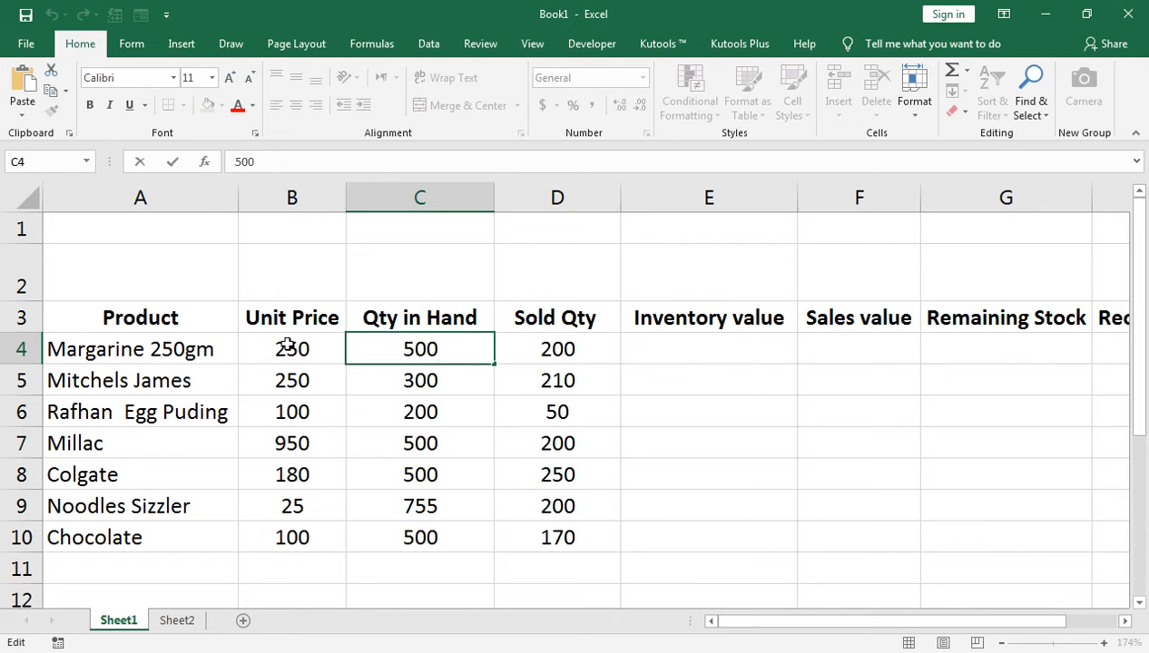
Calculate the Inventory value in E4 with =B4*C4 and fill the formula down through row 10.
key(Right)
key(Right)
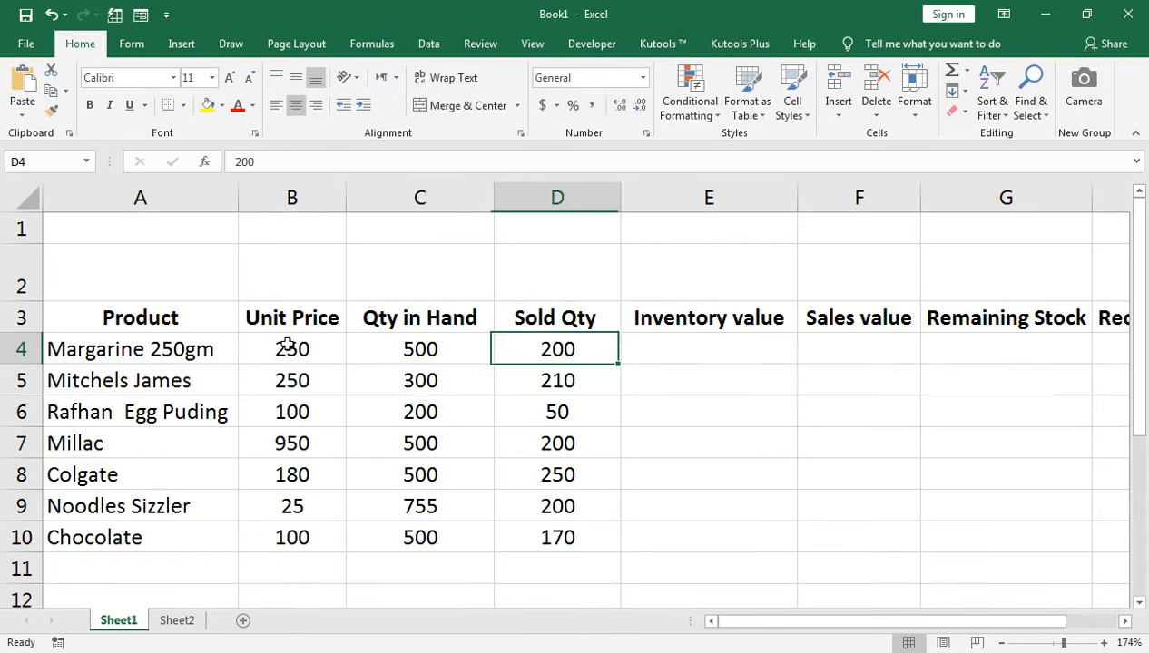
text(=)
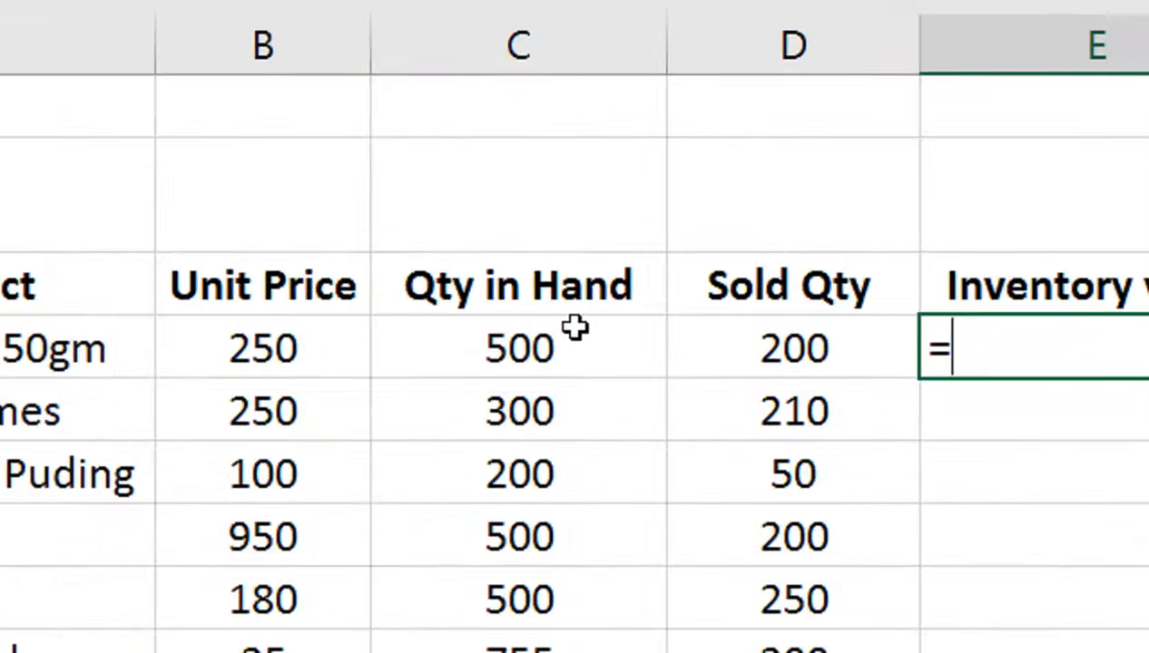
click(263, 350)
text(*)
click(570, 343)
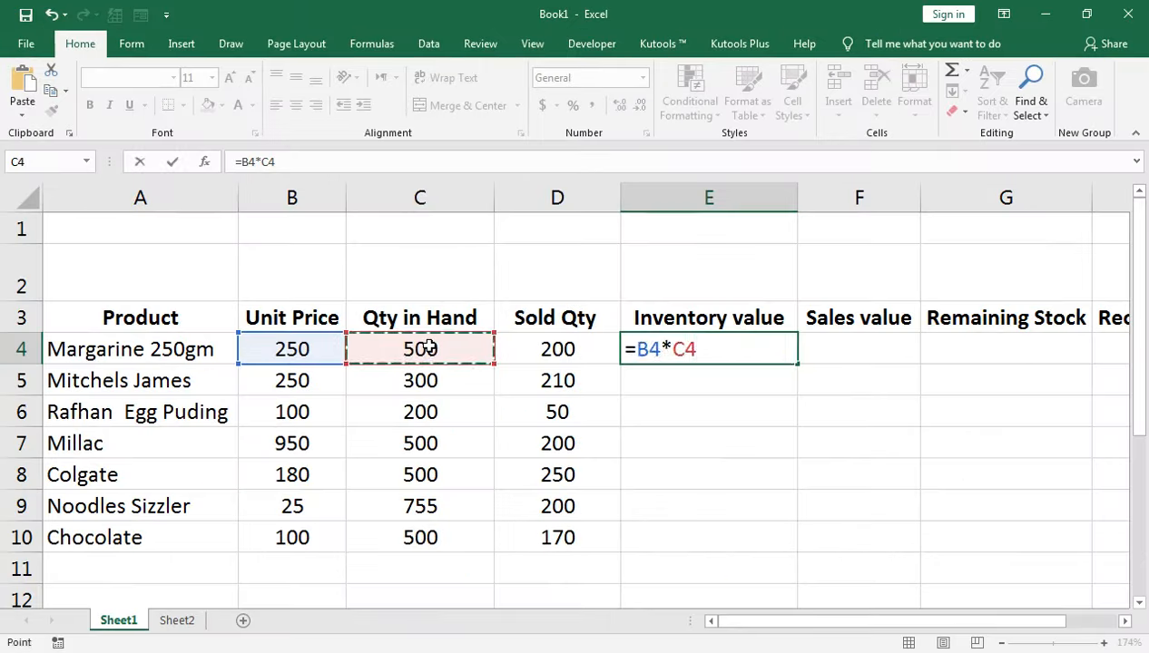
key(Return)
click(669, 354)
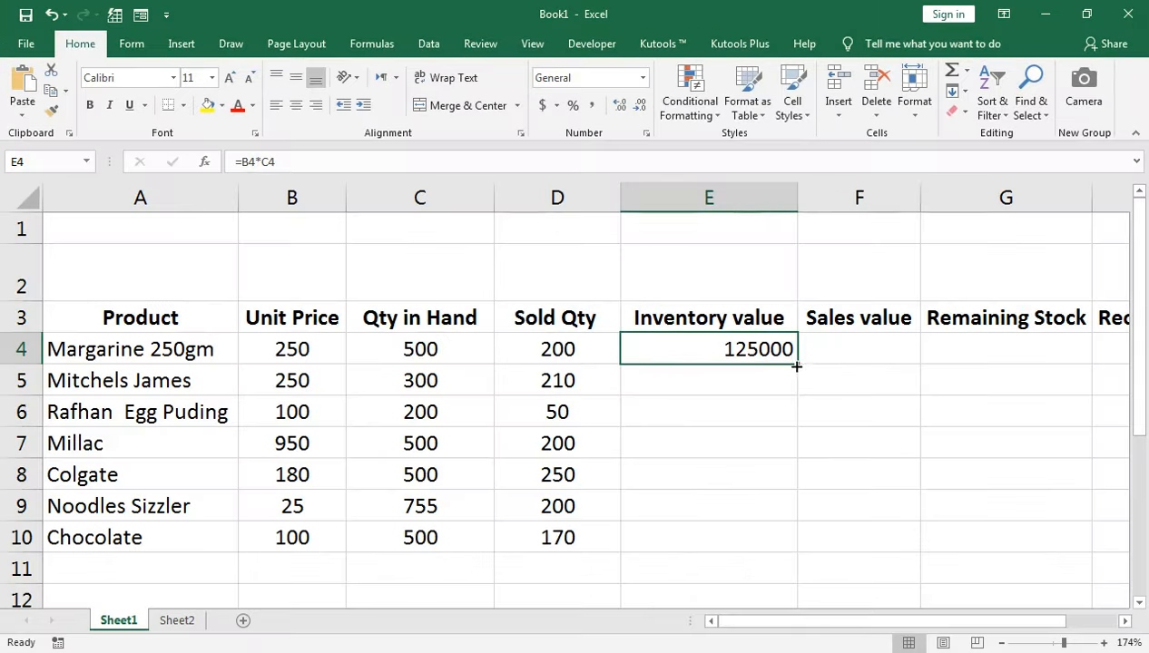
double_click(796, 365)
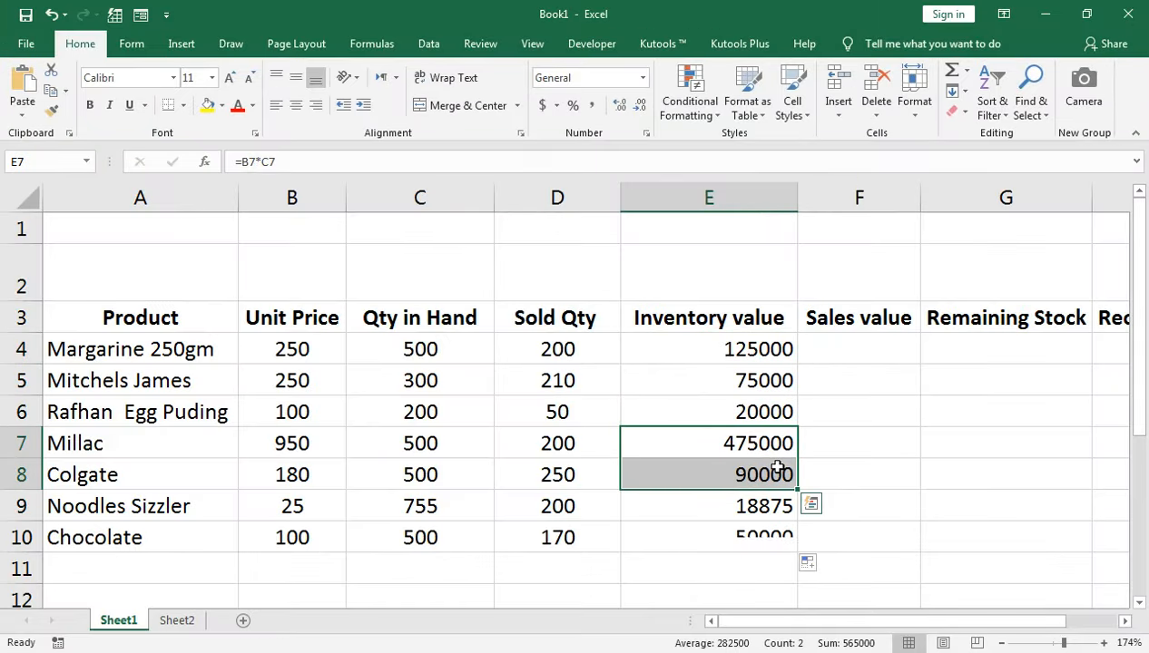
Calculate the Sales value in F4 with =B4*D4 and fill the formula down through row 10.
click(828, 352)
text(=)
click(310, 354)
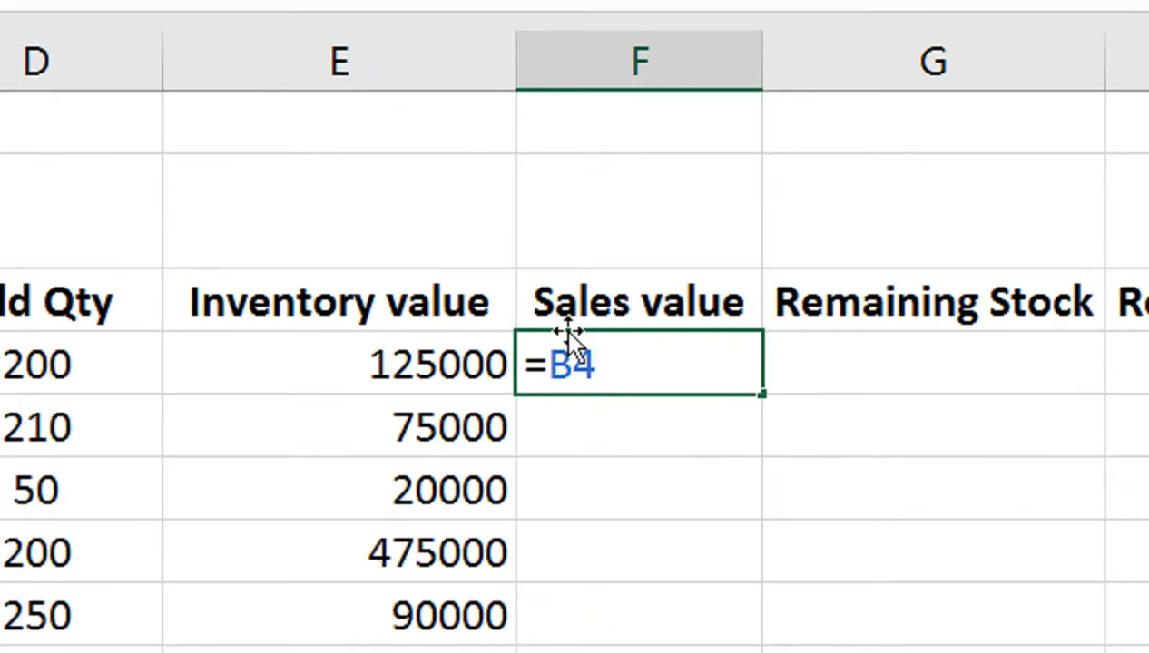
text(*)
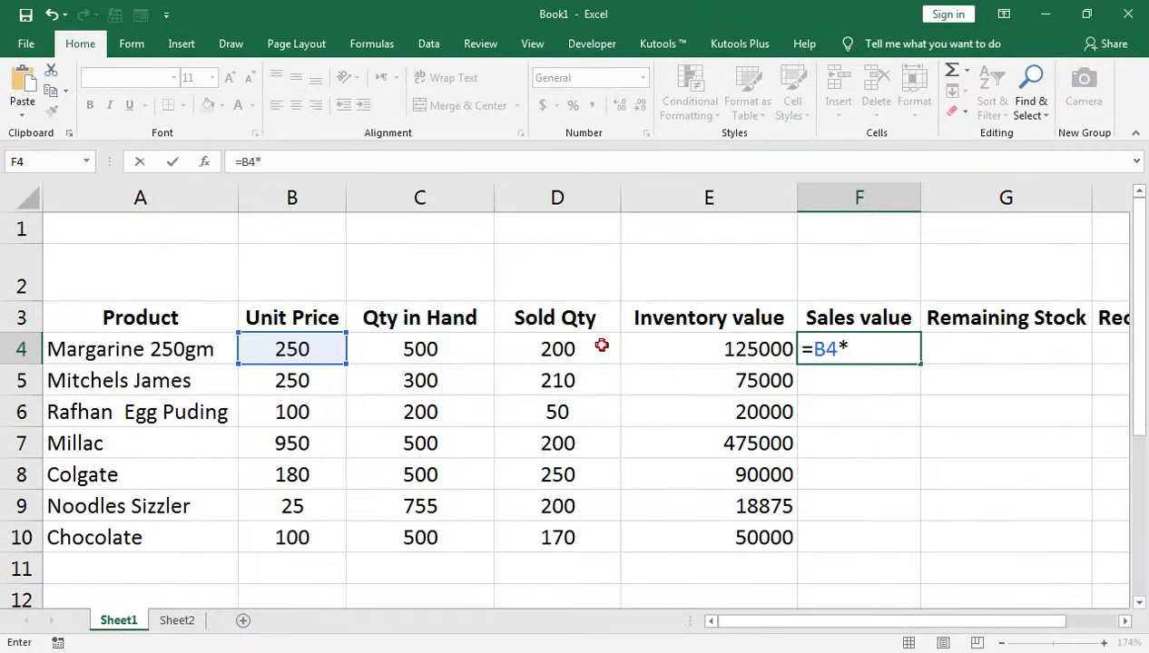
click(126, 356)
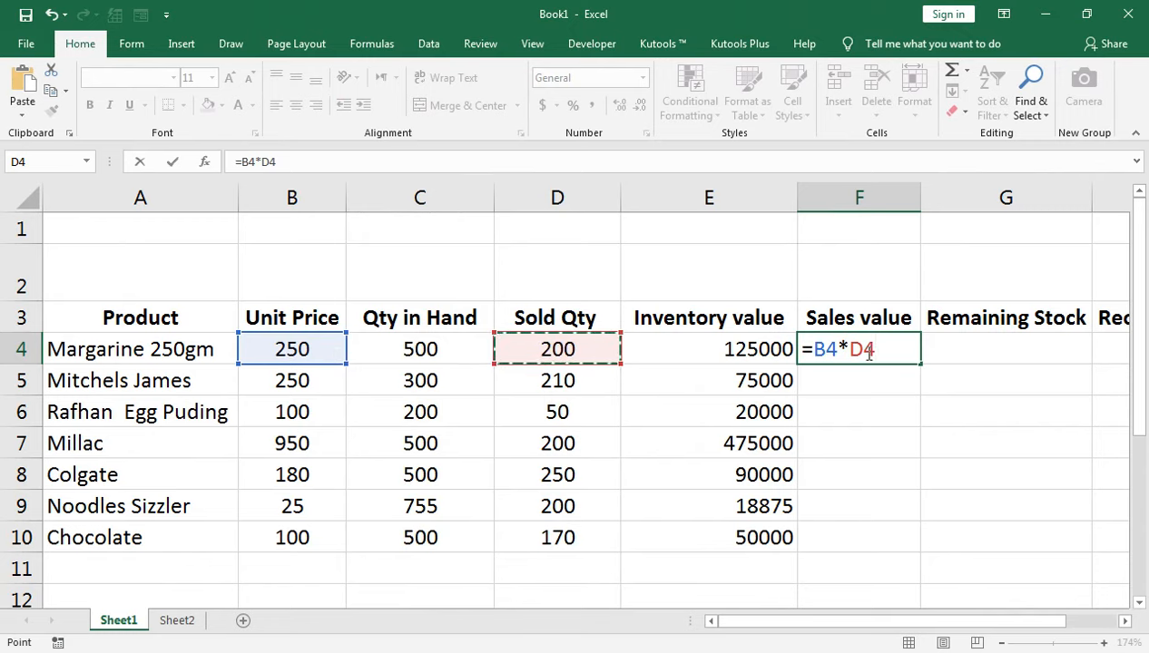
key(Return)
click(840, 343)
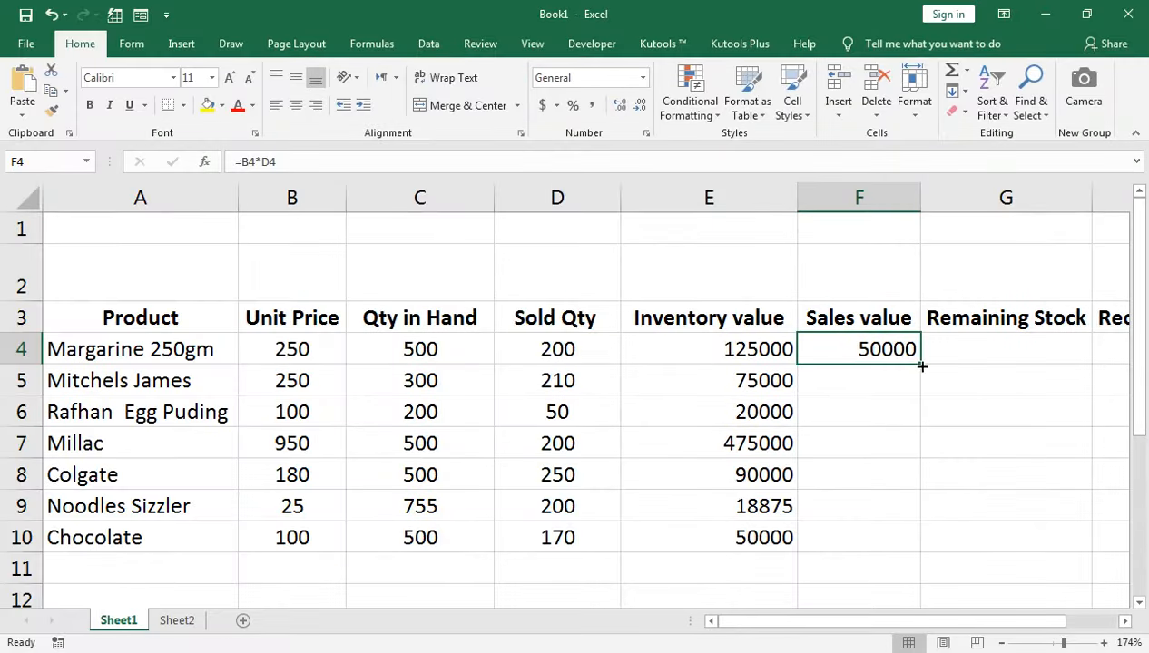
double_click(921, 366)
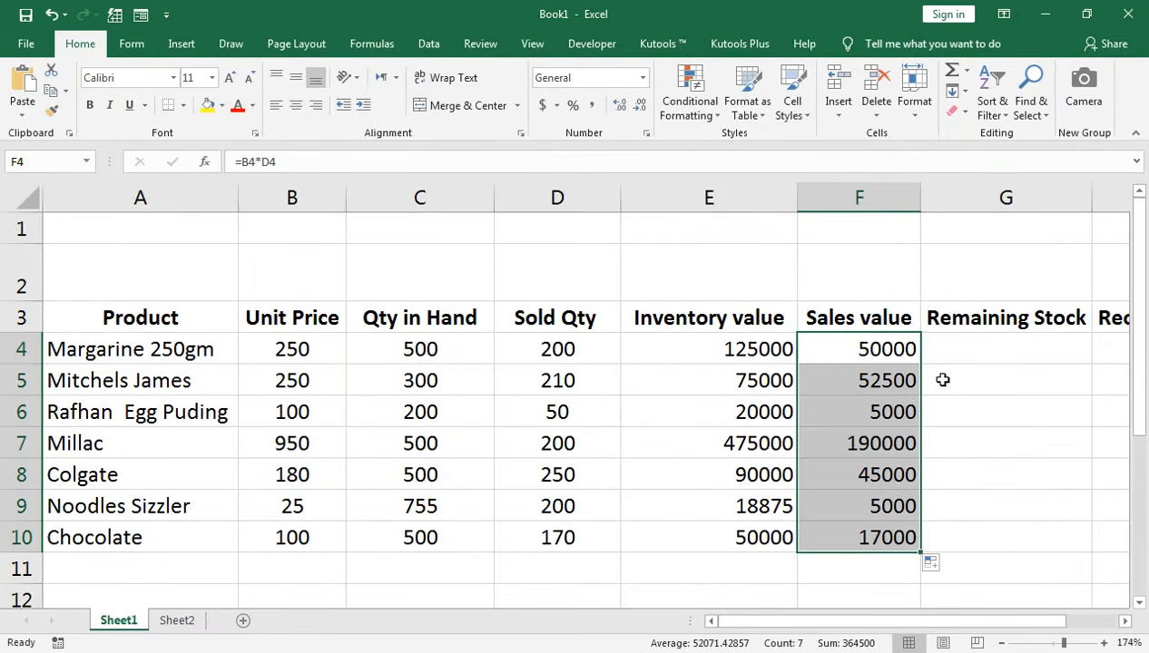
Calculate the Remaining Stock in G4 with =C4-D4 and fill the formula down through row 10.
click(951, 353)
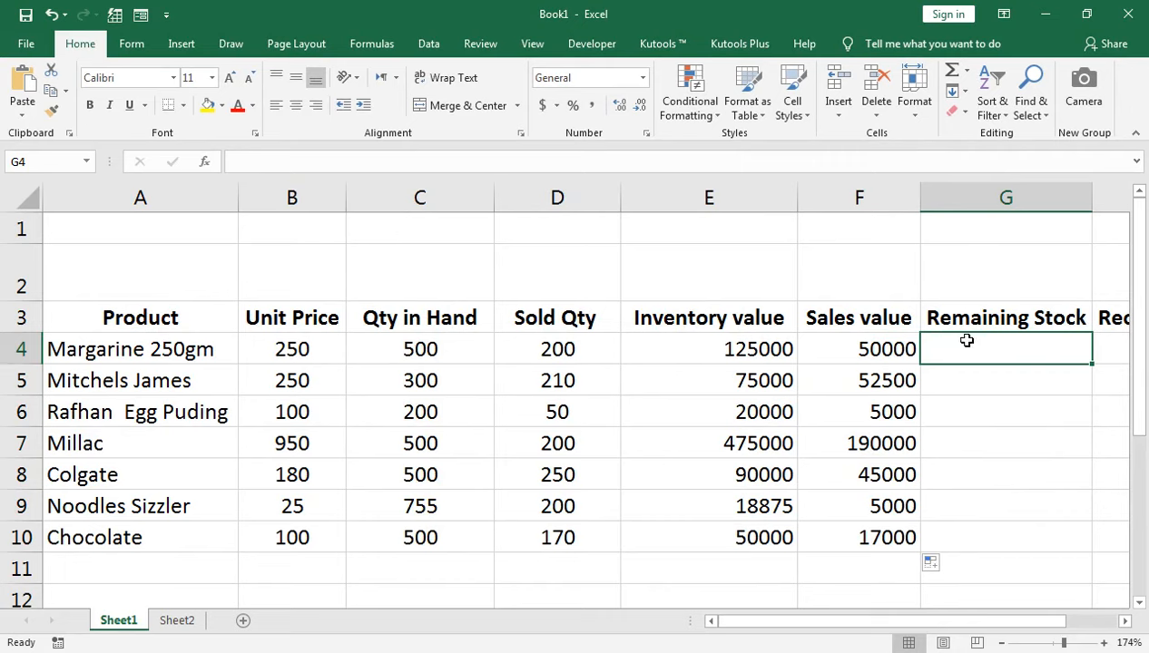
text(=)
click(443, 349)
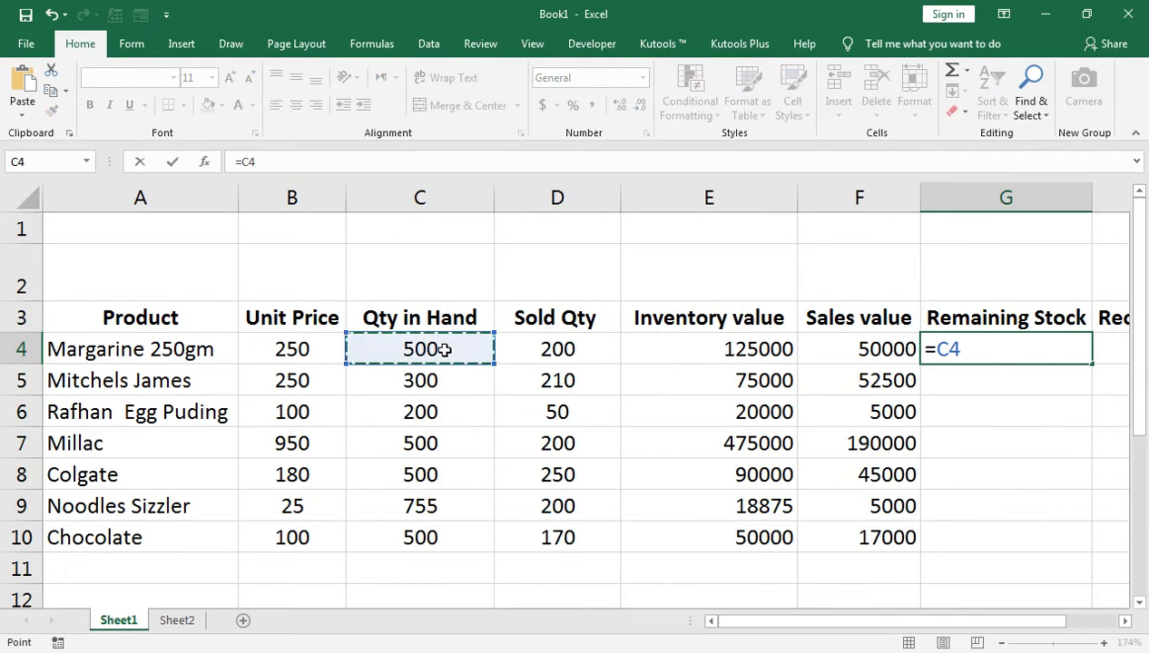
text(-)
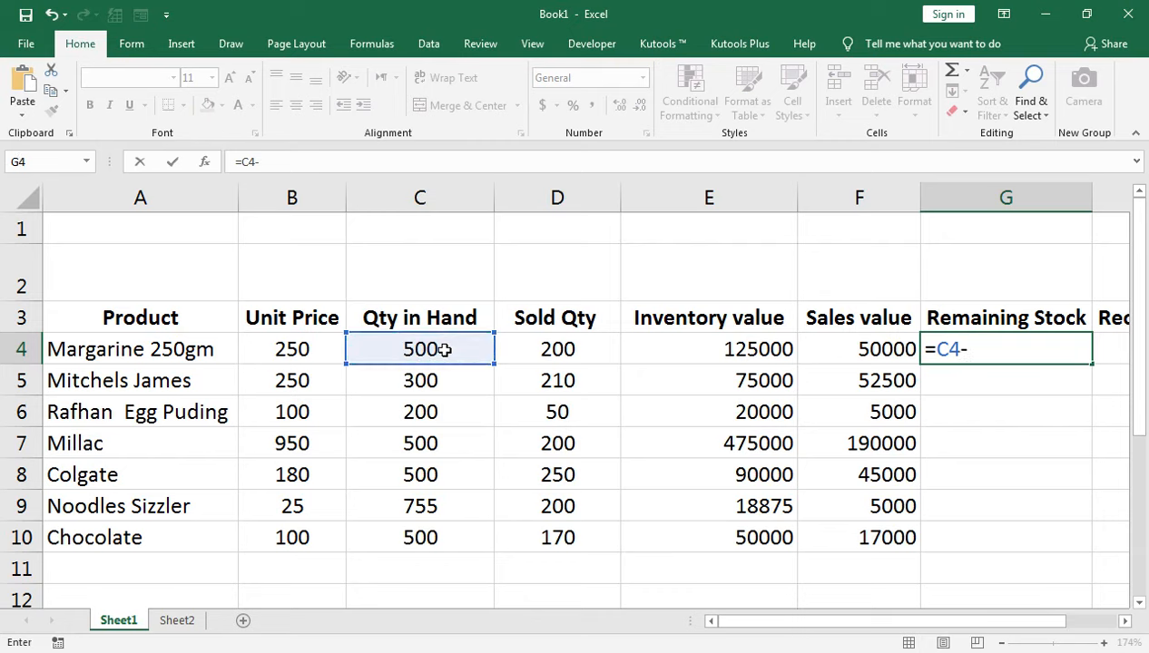
click(518, 345)
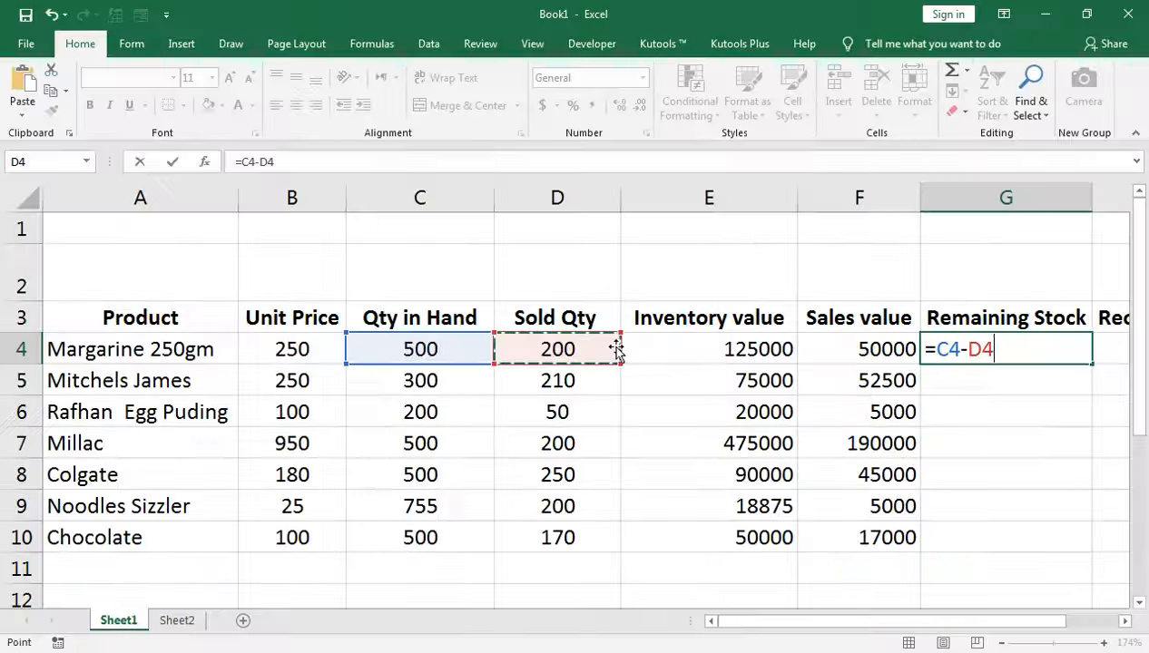
key(Return)
click(1005, 349)
drag(1092, 364, 1089, 541)
Enter the Reorder Status formula =IF(G4>=100,"No","Yes") in cell H4.
click(1112, 349)
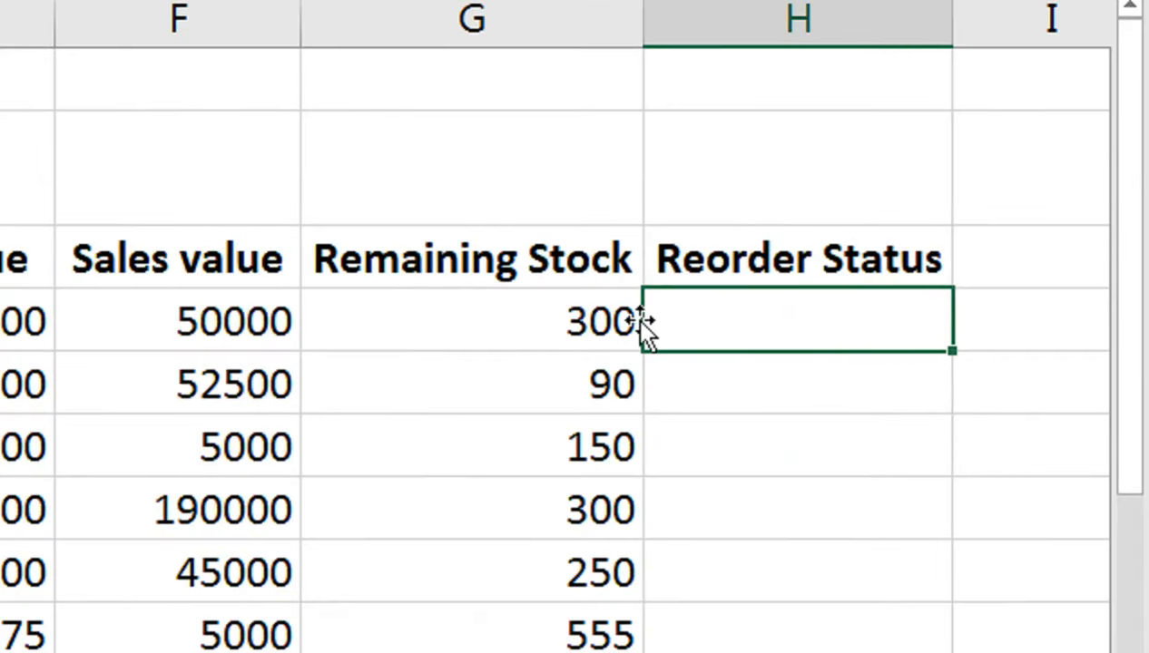
text(=IF()
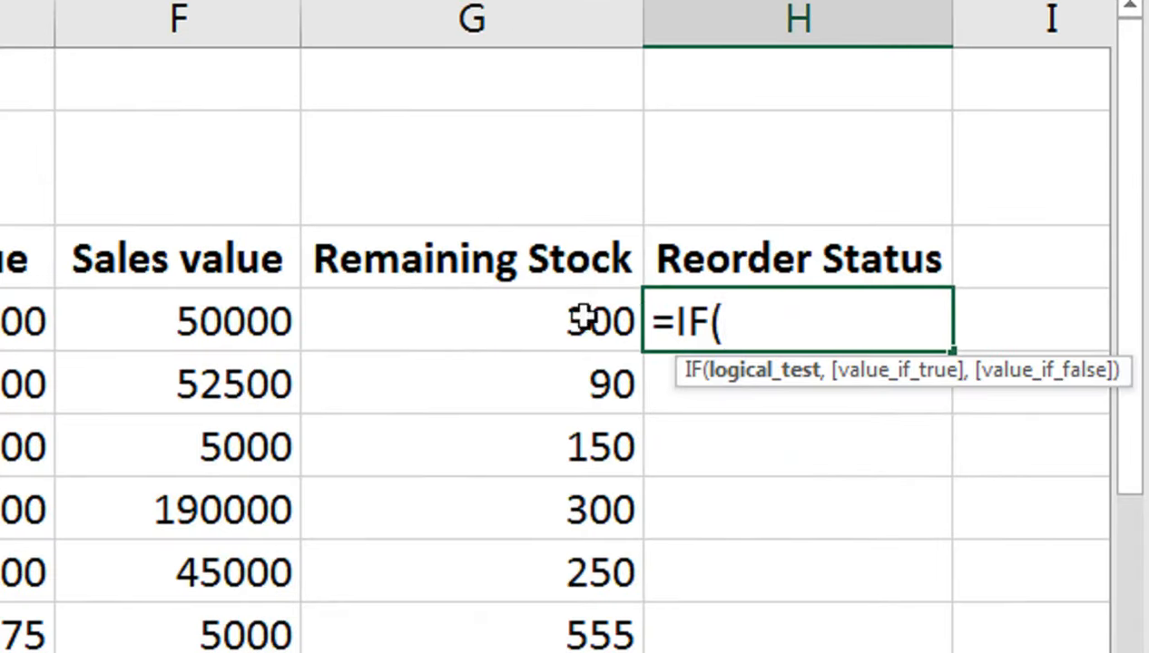
click(535, 331)
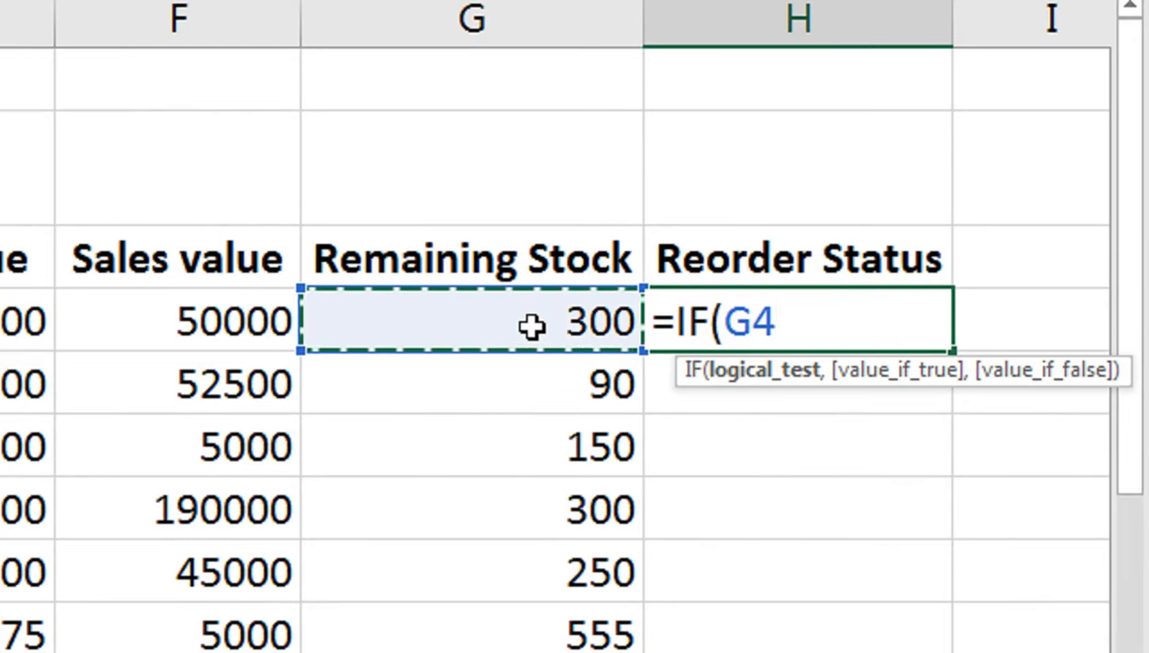
text(>)
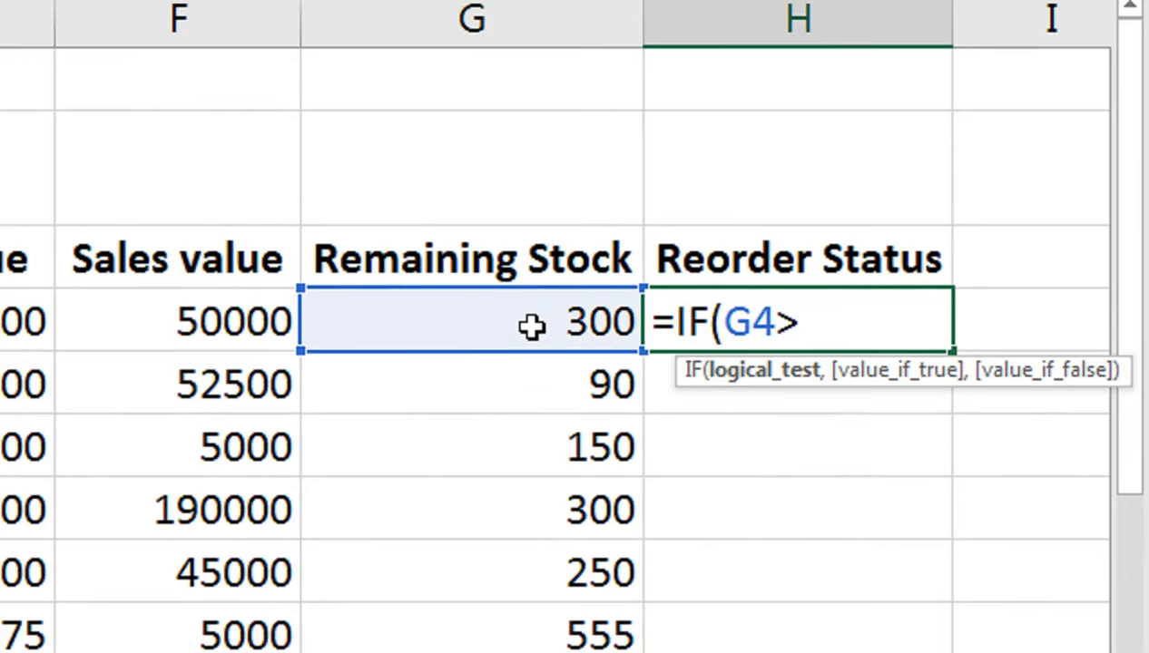
text(=100)
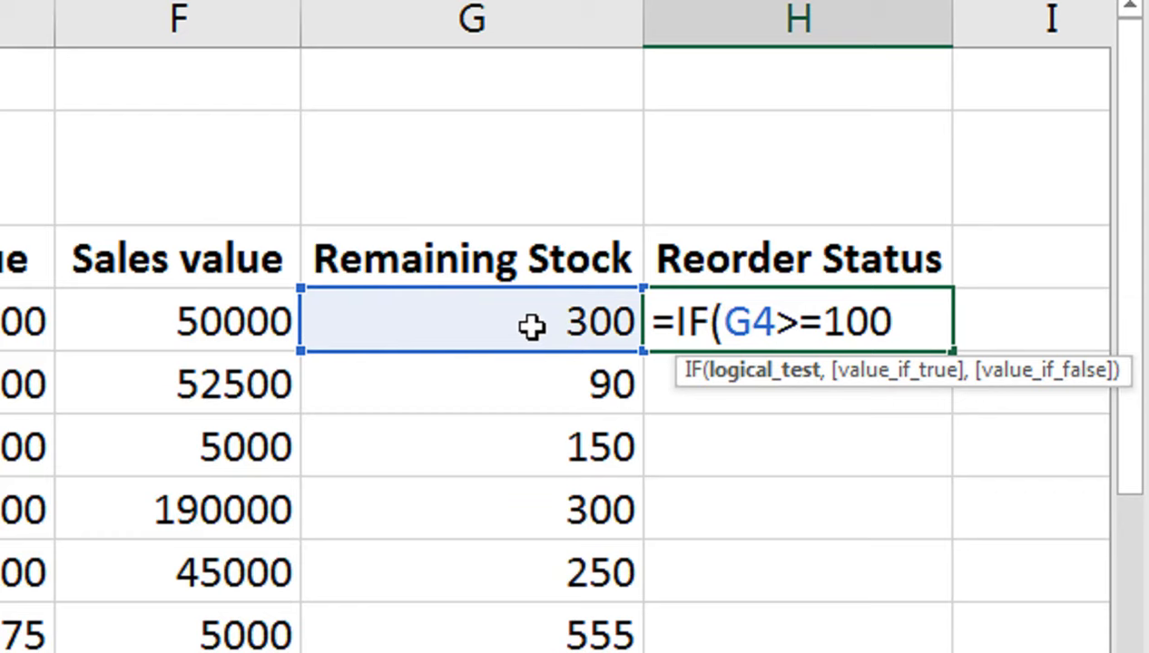
text(,"nO)
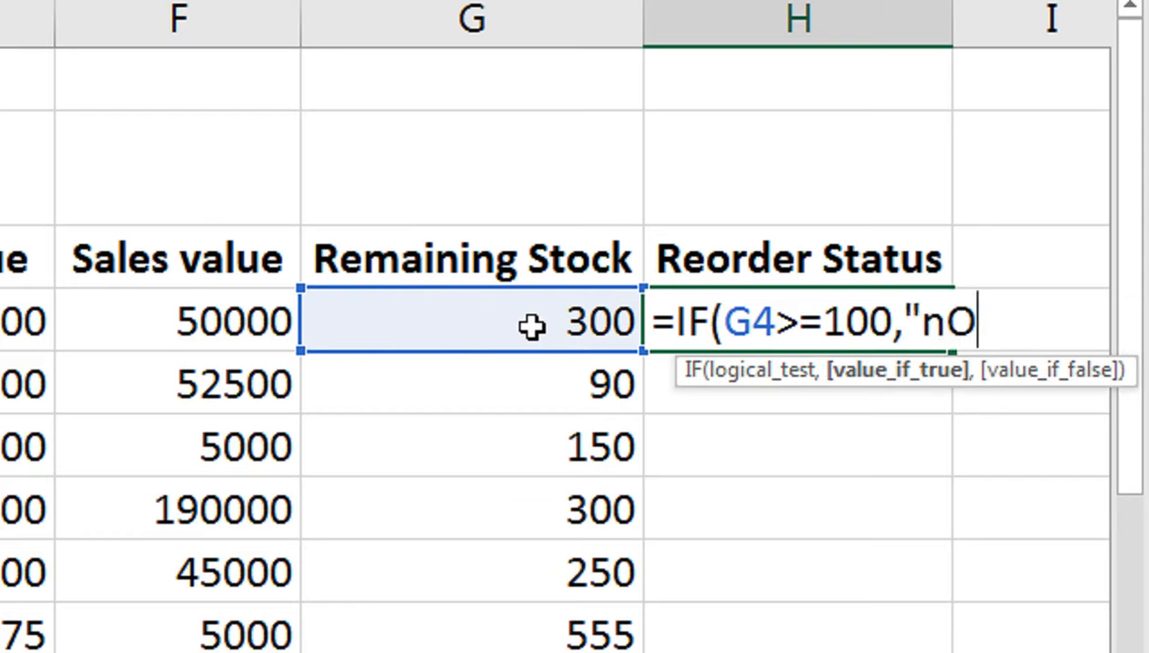
key(BackSpace)
key(BackSpace)
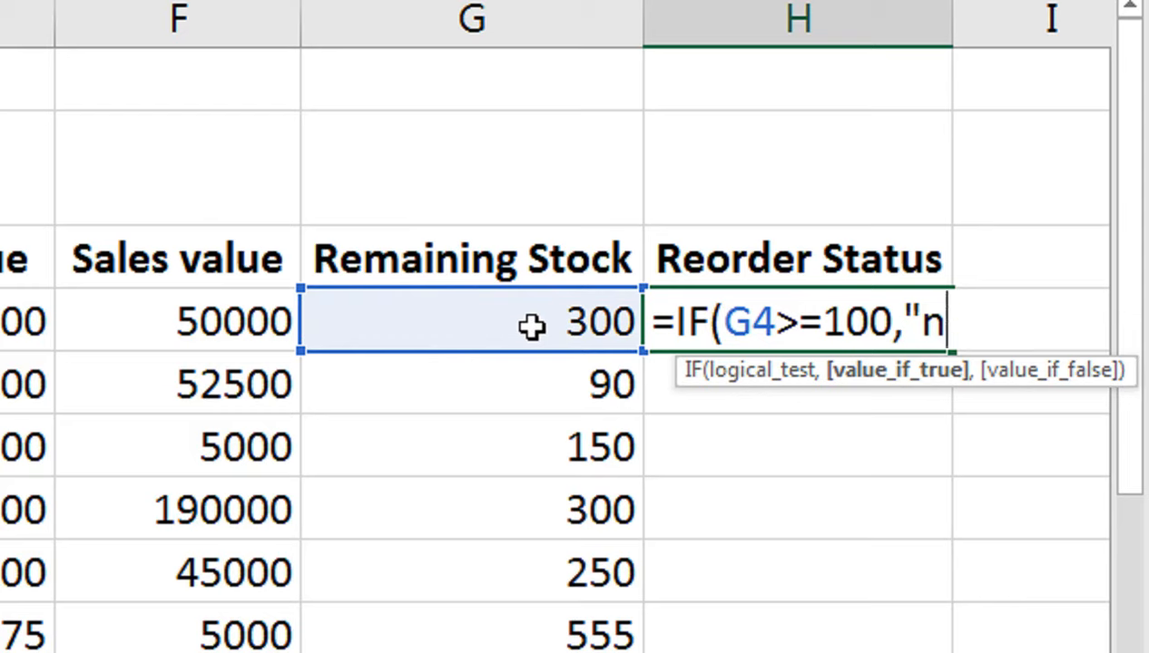
text(No",)
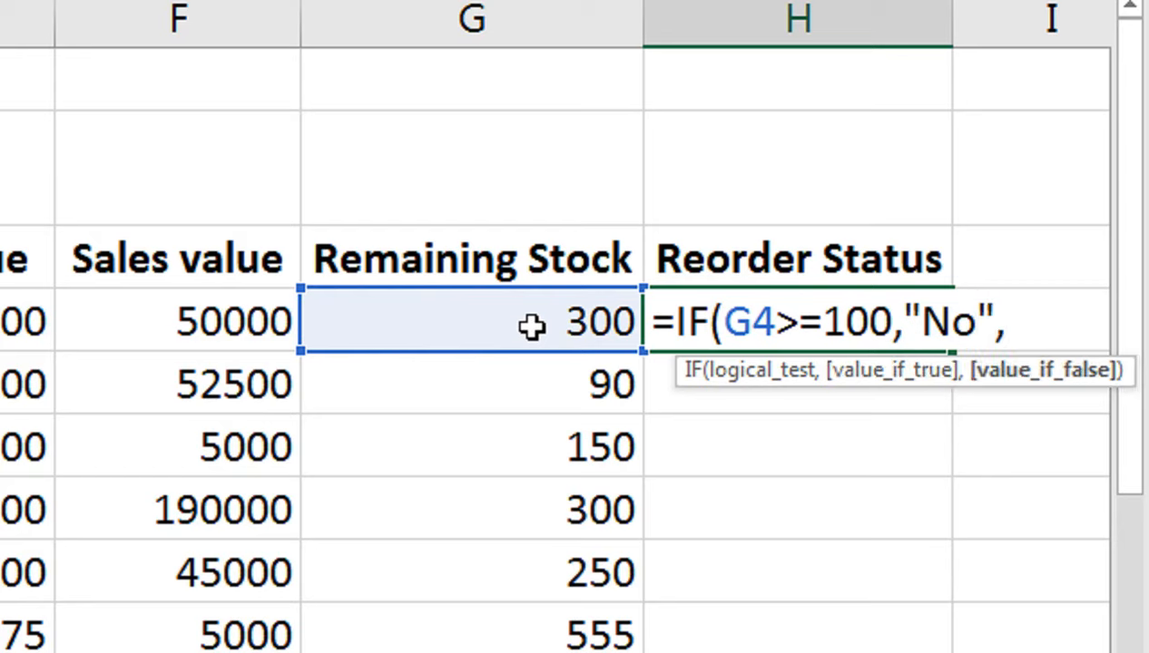
text(")
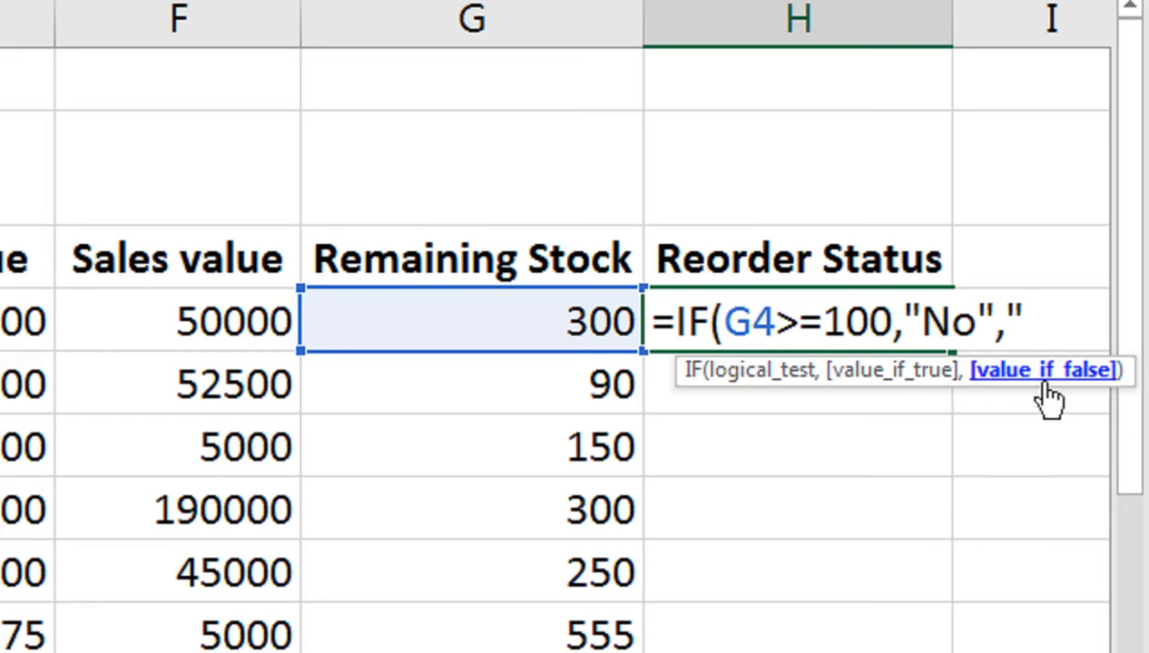
text(Yes)
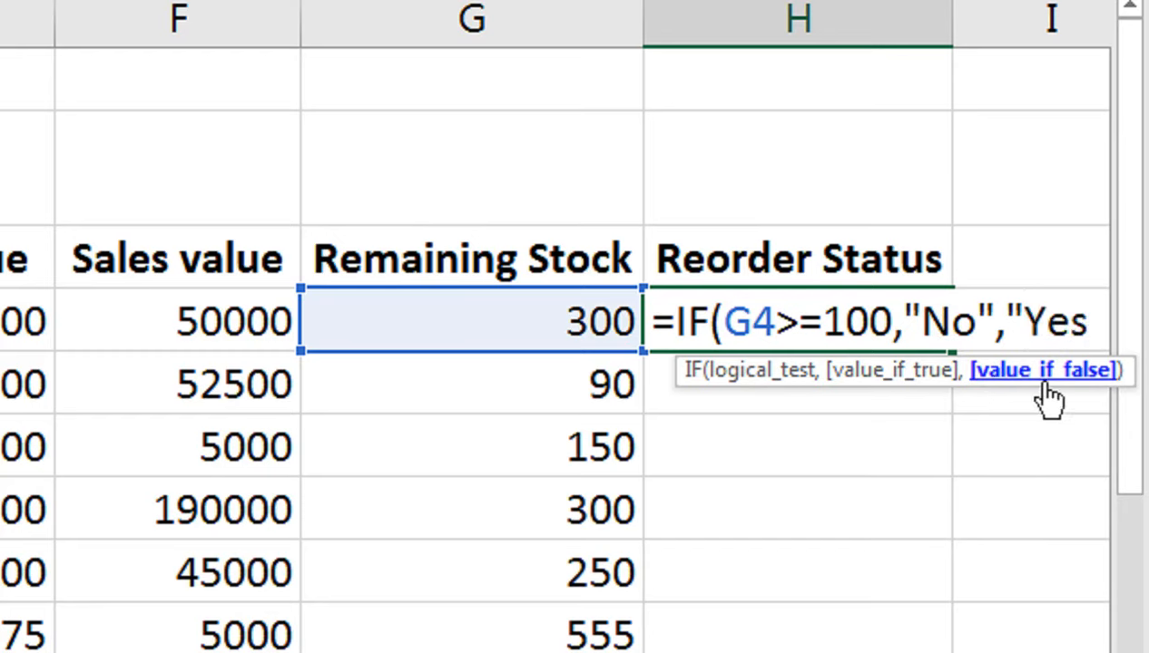
text("))
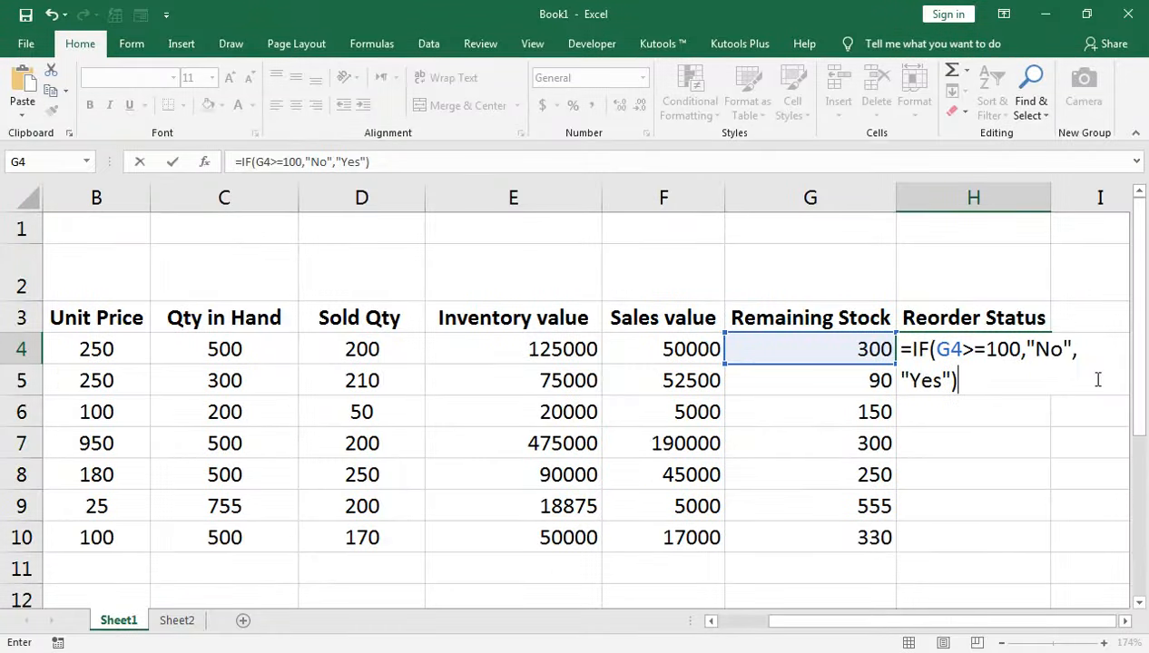
key(Return)
Fill the Reorder Status formula from H4 down to H10 and centre the values in those cells.
click(1025, 356)
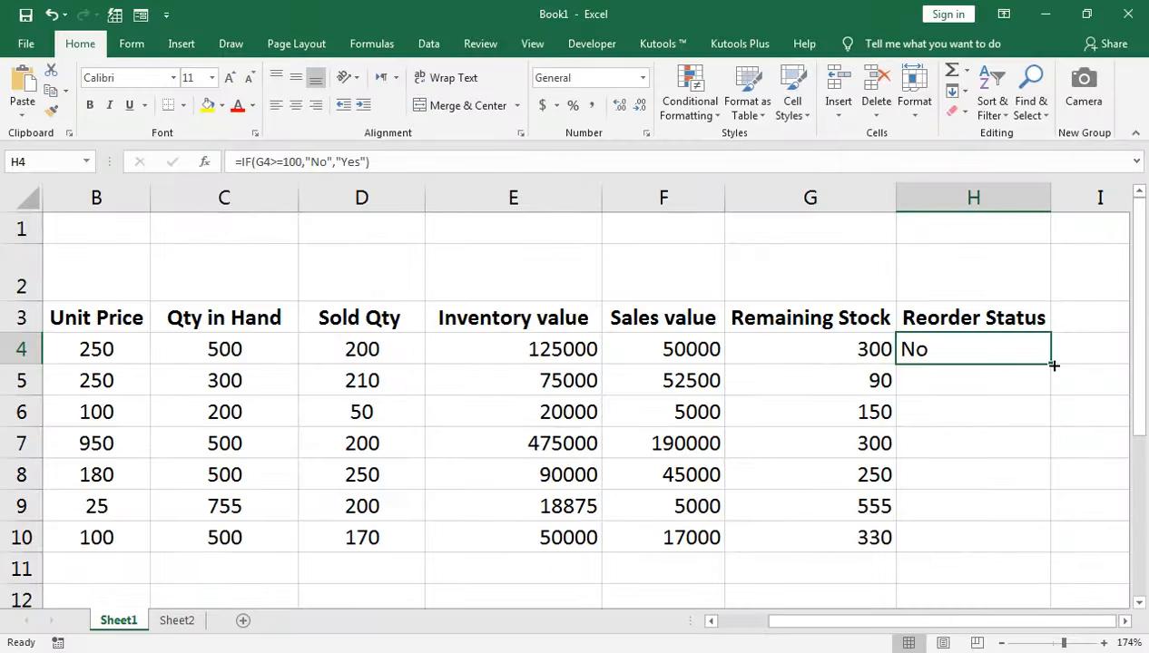
double_click(1053, 365)
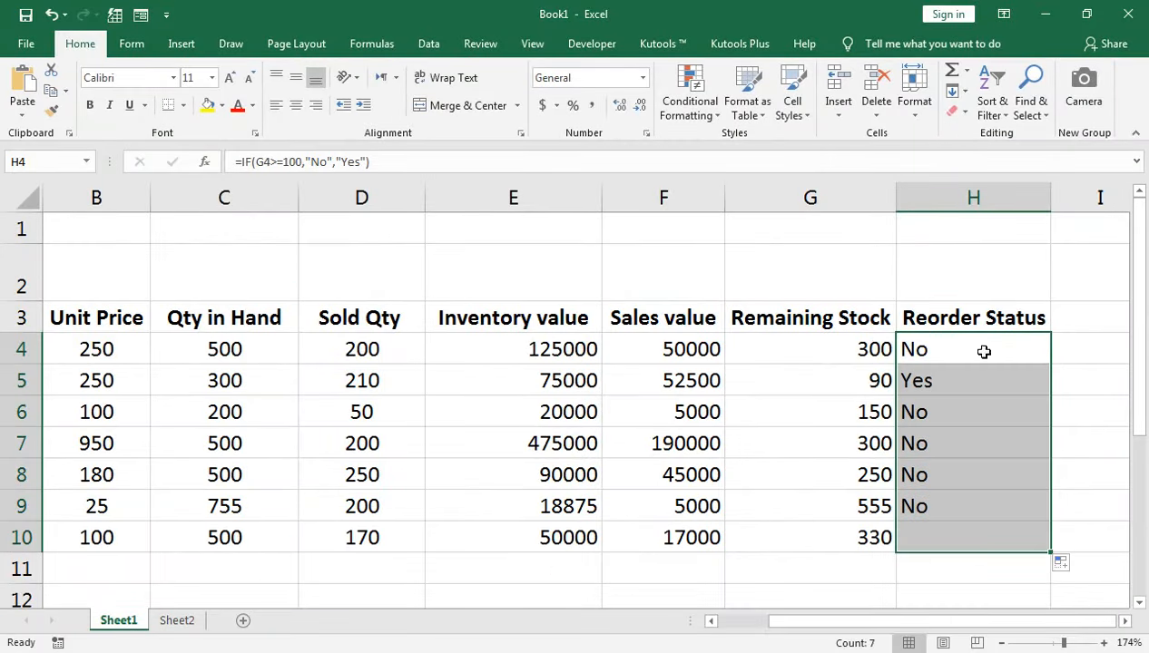
click(296, 106)
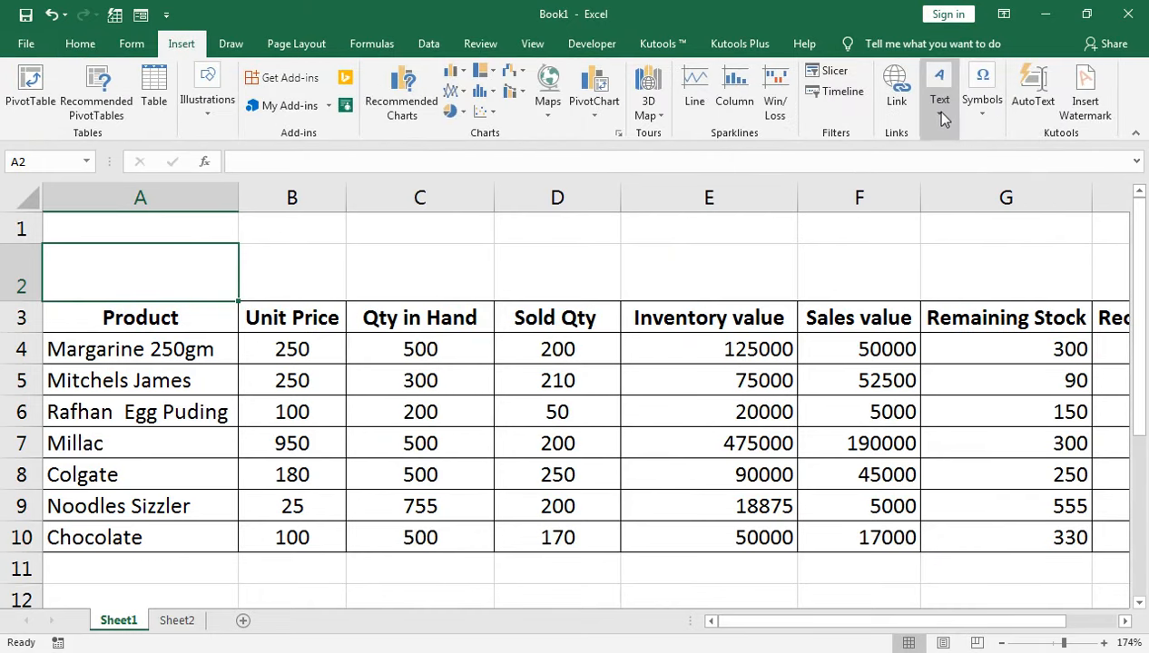
Insert a WordArt title in the solid blue style of the first row, with the text "grocery Store".
click(940, 91)
click(1033, 196)
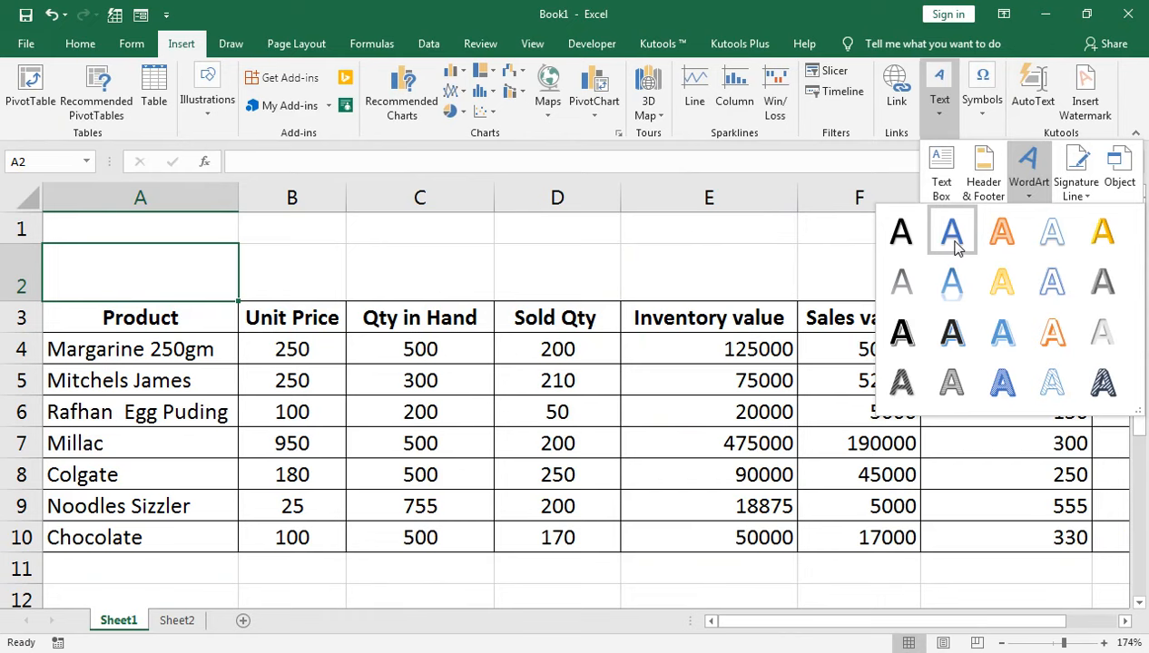
click(952, 248)
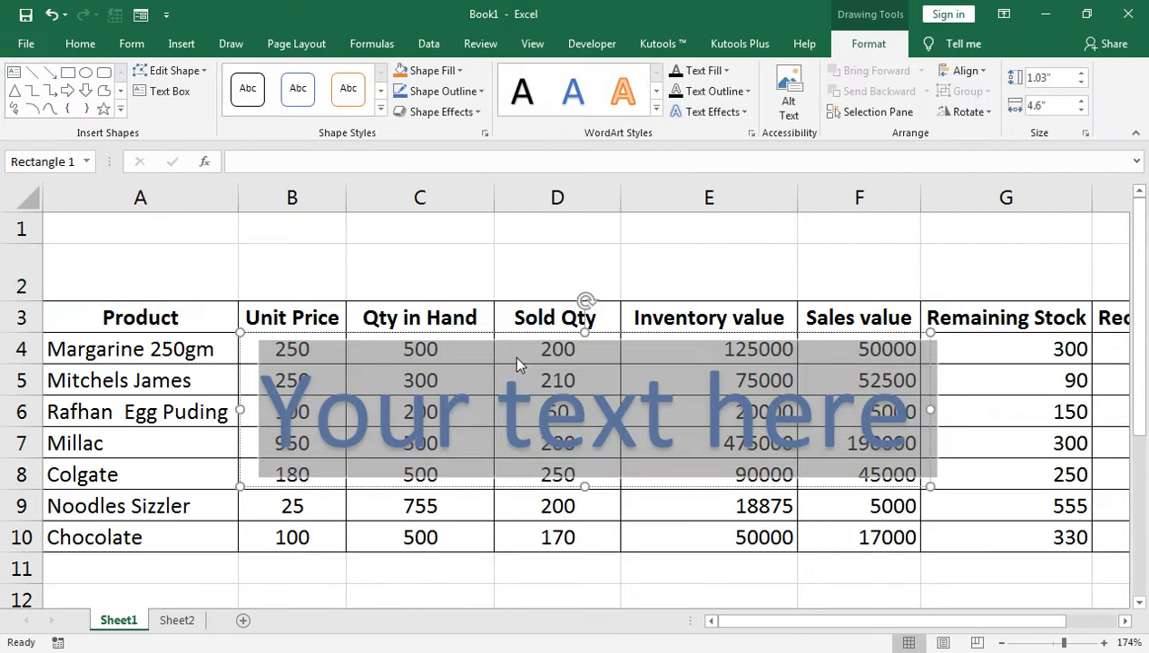
text(grocery Store)
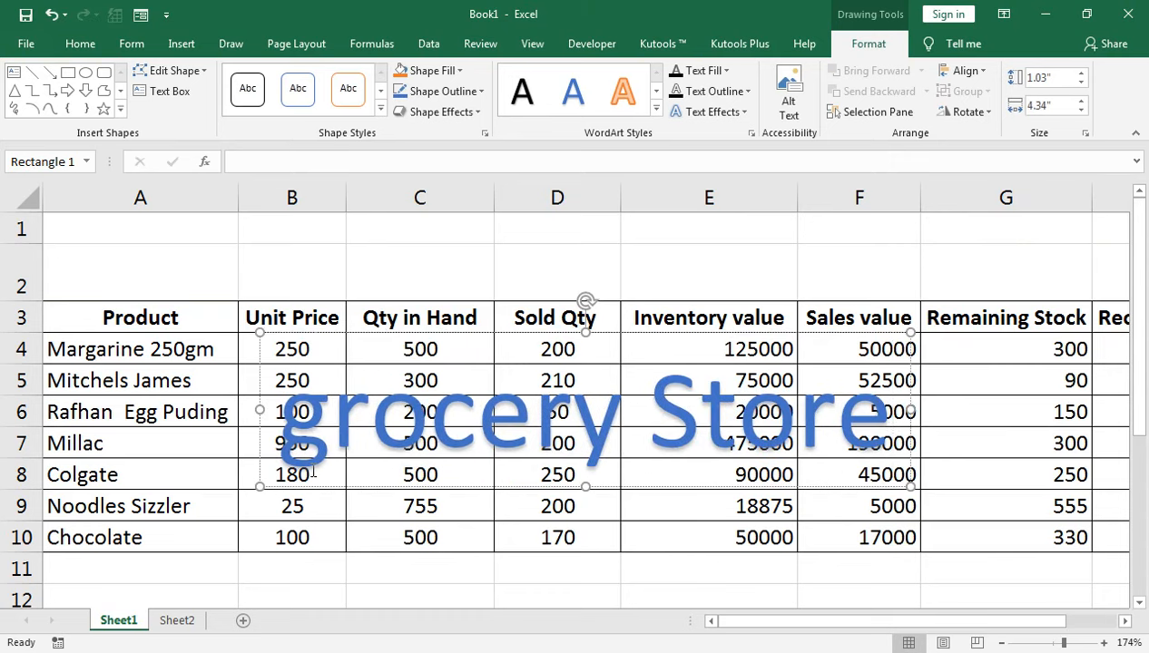
Extend the WordArt title text so that it reads "grocery Store inventory".
text( n)
key(BackSpace)
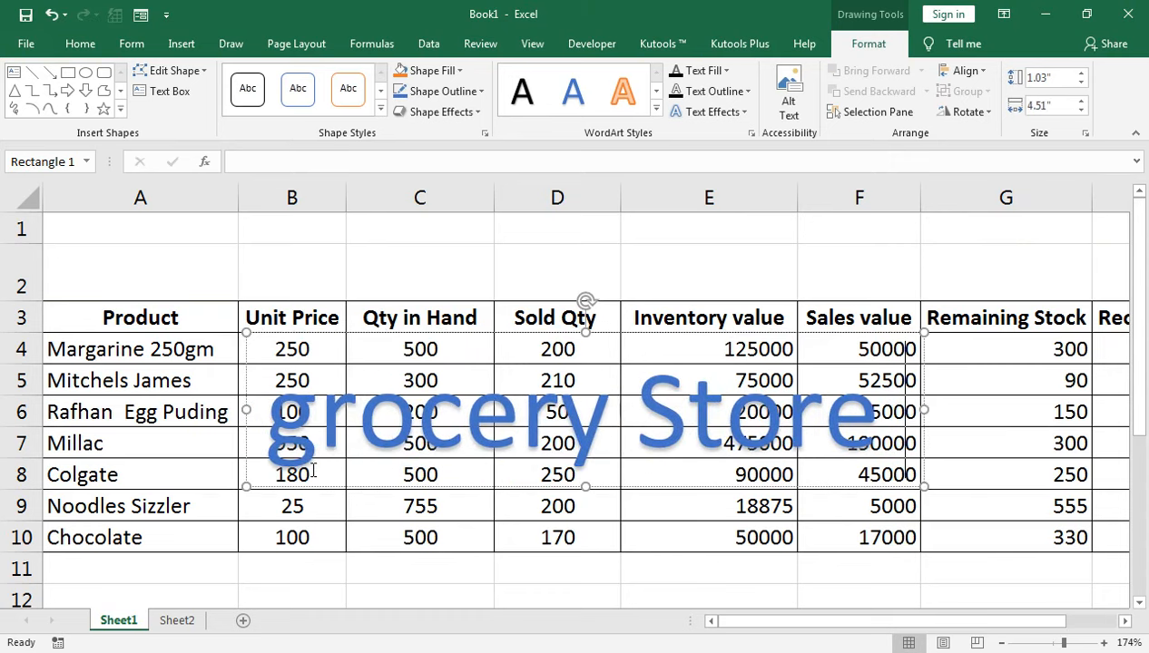
text(inventory)
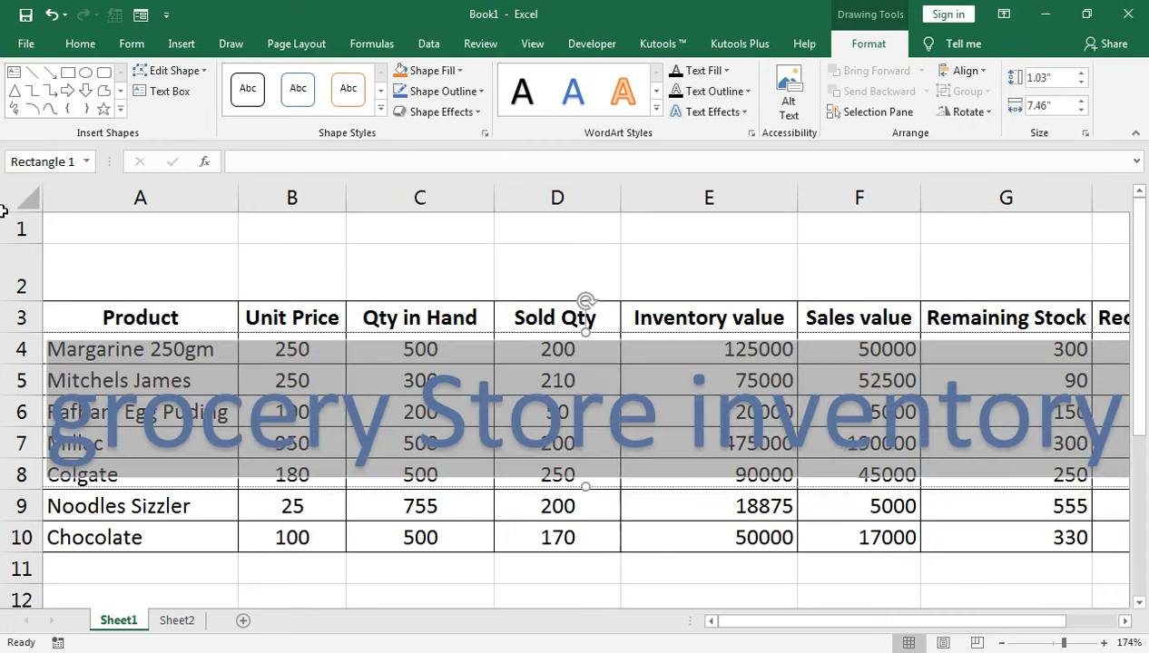
Reduce the WordArt title's font size to 44 and make its text italic.
click(80, 43)
click(245, 82)
click(245, 82)
click(110, 106)
Move the WordArt title up into rows 1 and 2 above the table headers and reduce its font size to 28.
drag(656, 334, 659, 258)
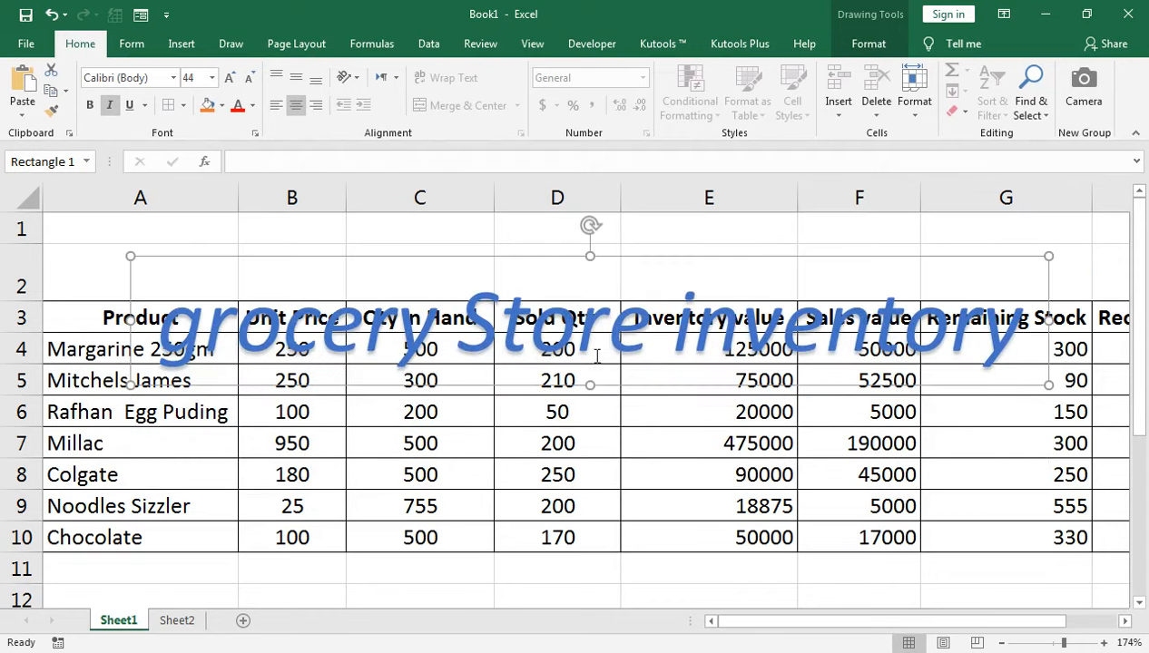
drag(570, 389, 573, 347)
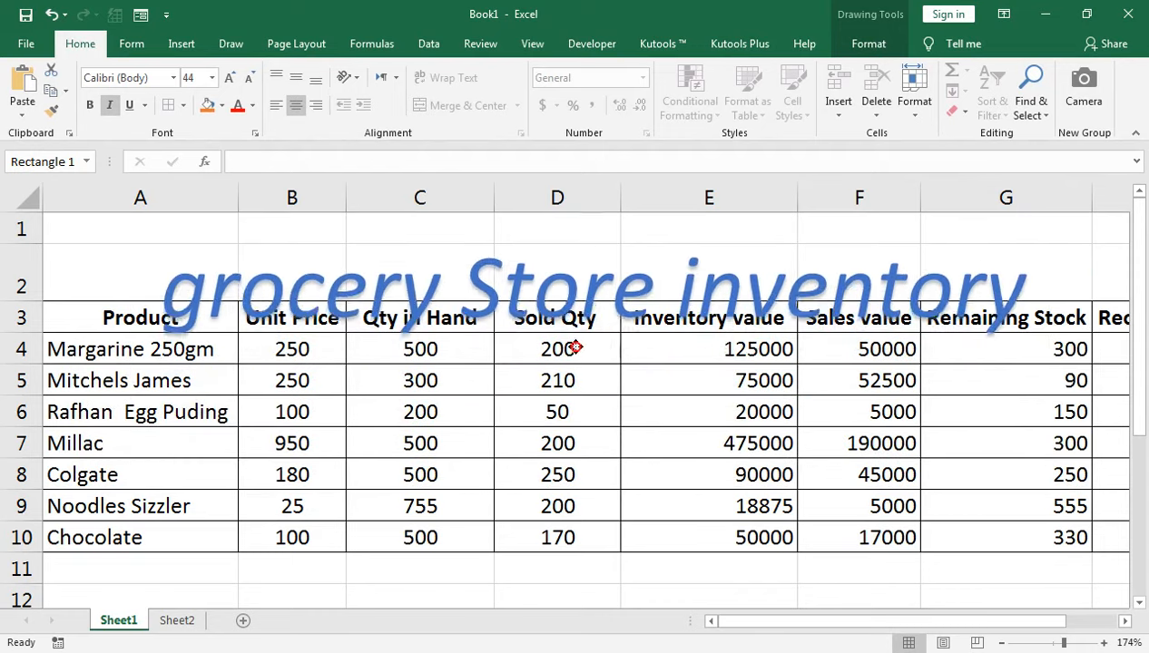
click(248, 79)
click(249, 78)
click(248, 78)
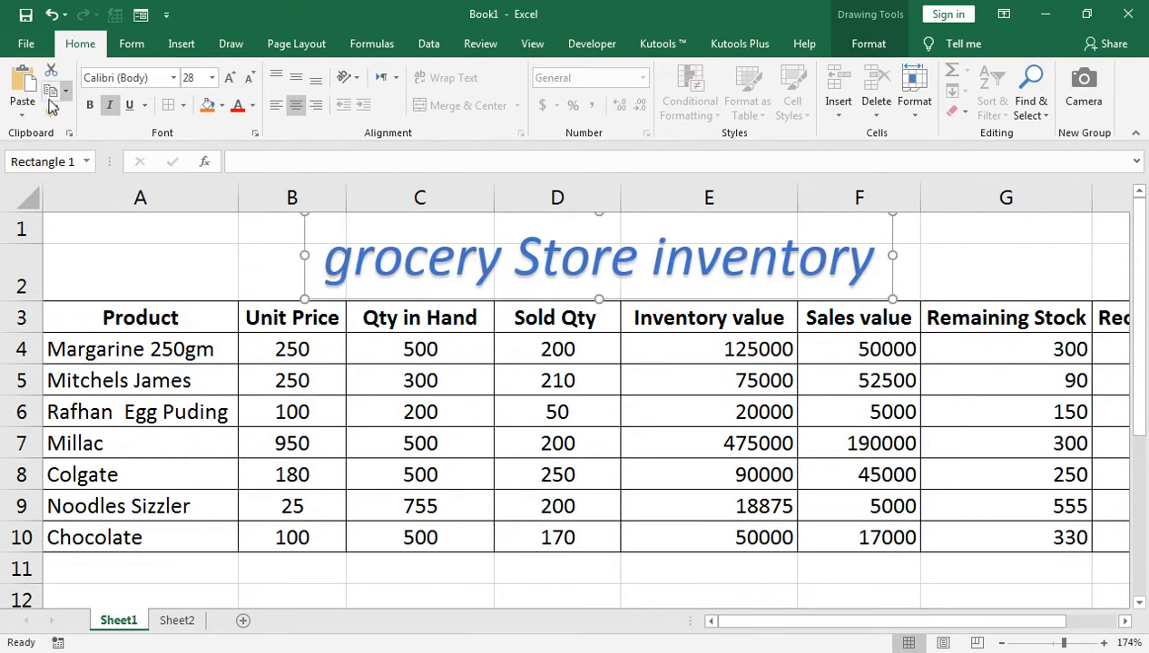
Make the WordArt title bold and remove its italic formatting.
click(89, 107)
click(110, 105)
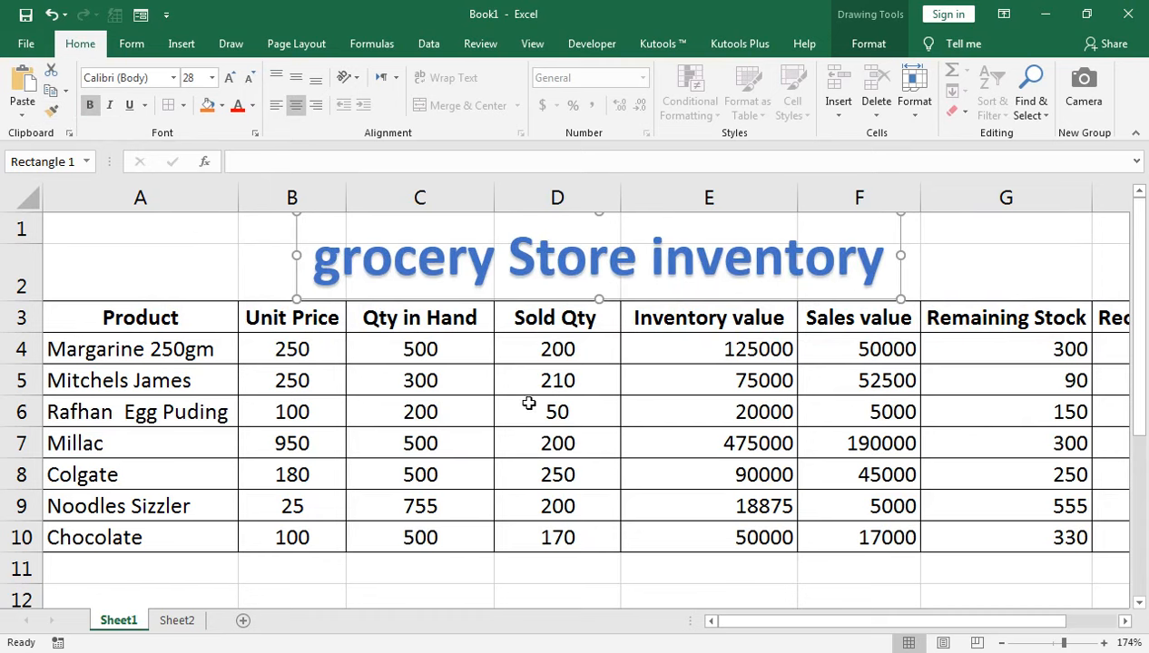
click(504, 388)
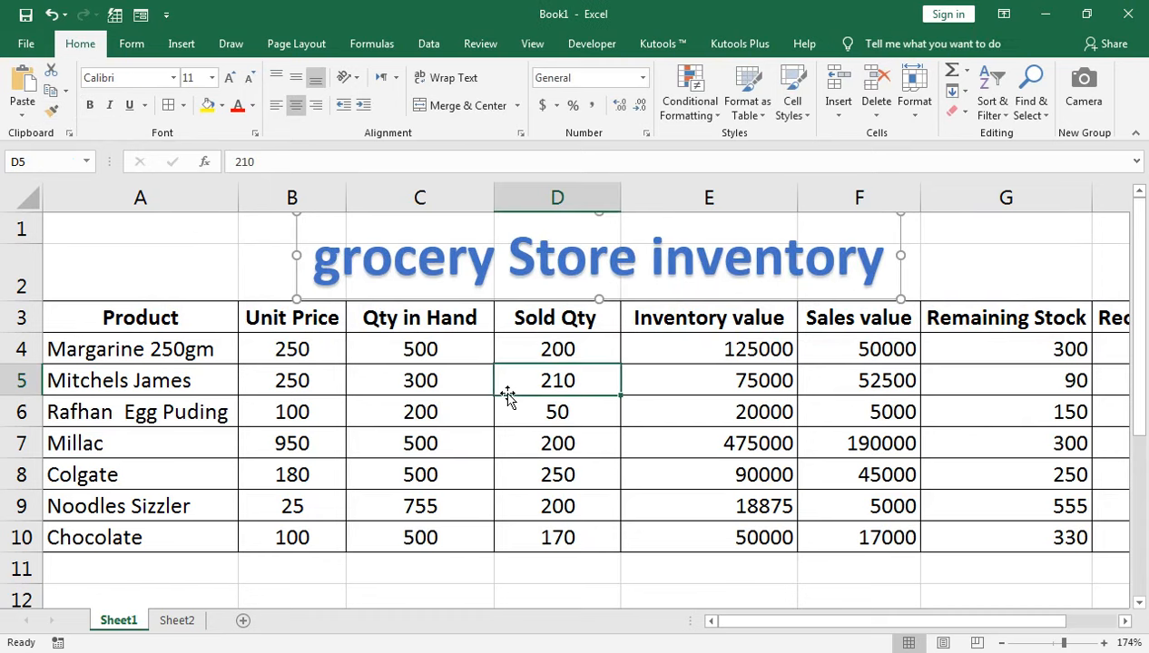
click(512, 266)
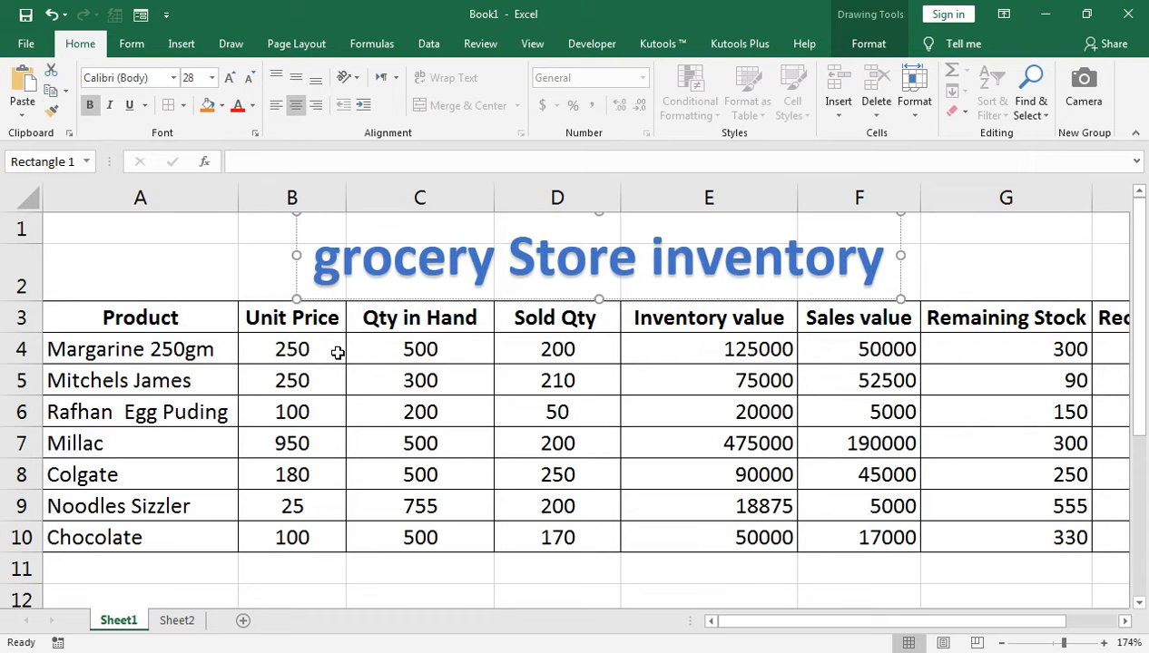